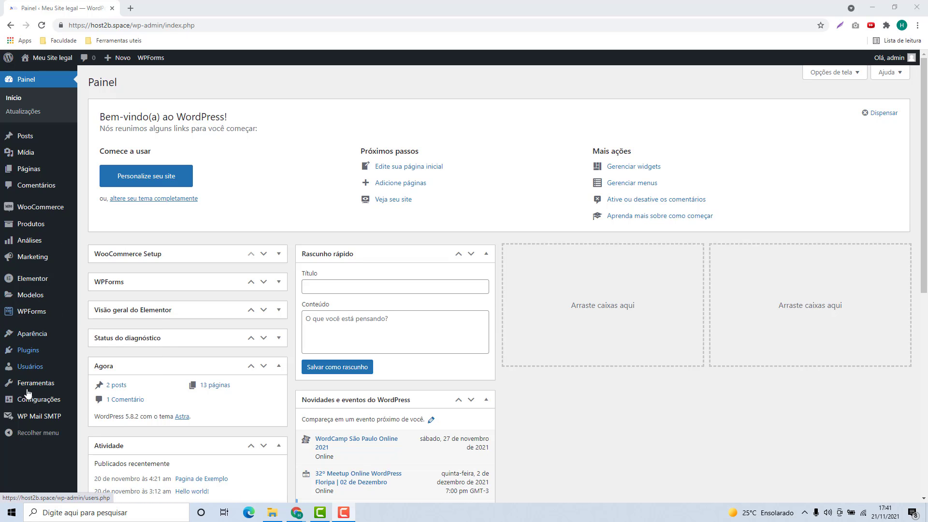
- Open the page for adding new plugins to the WordPress site
{"action": "left_click", "coordinate": [27, 356]}
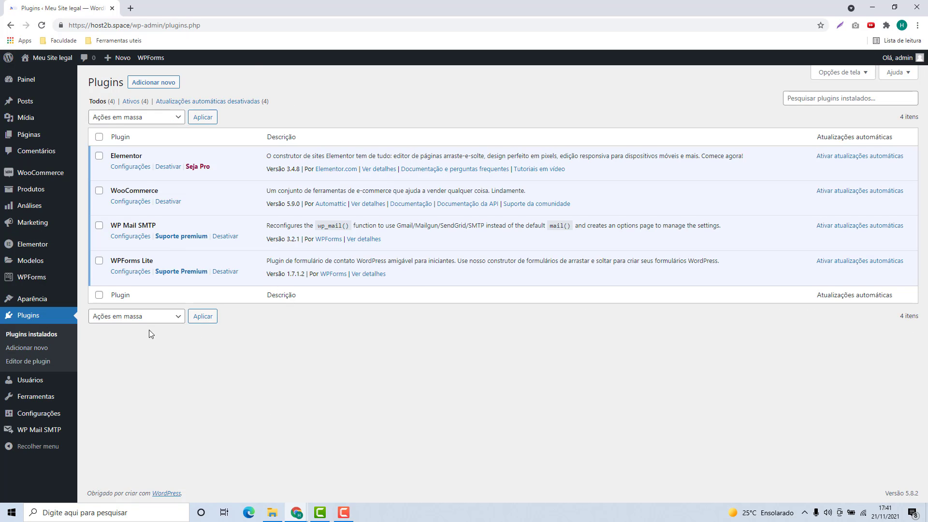
{"action": "left_click", "coordinate": [154, 86]}
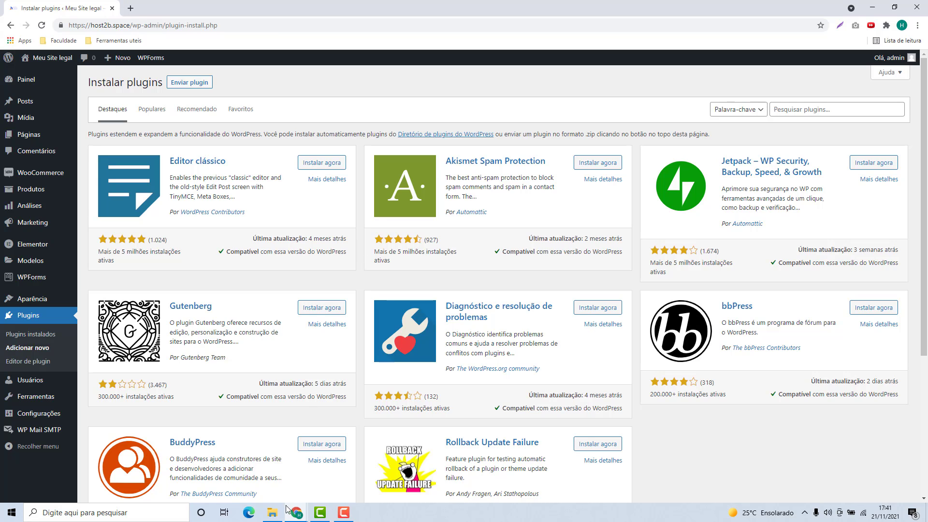
- Switch to File Explorer to inspect the elementor-pro archive in the desktop folder, and return to the browser
{"action": "left_click", "coordinate": [273, 512]}
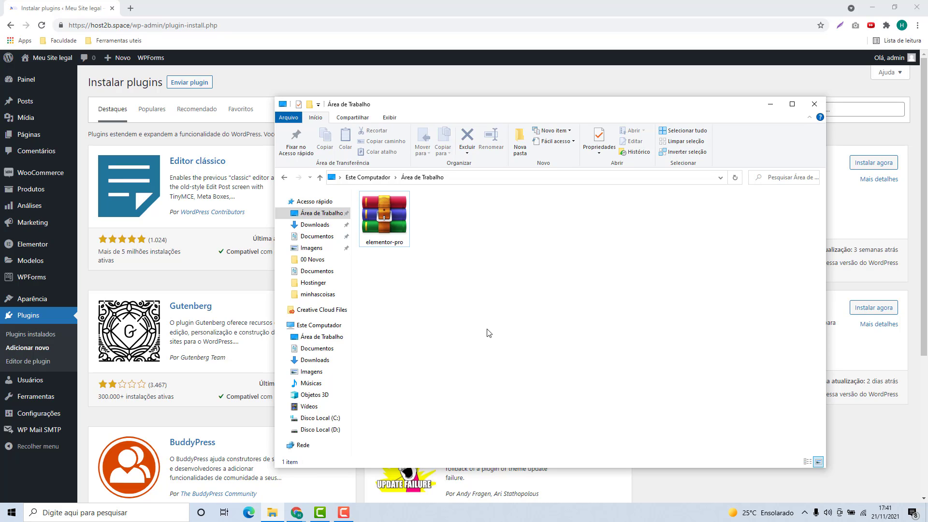
{"action": "left_click_drag", "start_coordinate": [488, 332], "coordinate": [363, 241]}
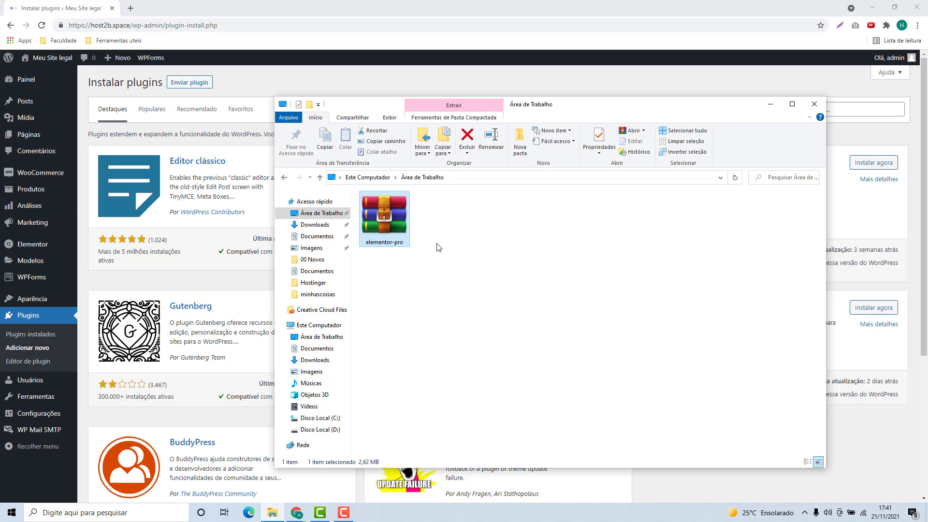
{"action": "left_click", "coordinate": [438, 248]}
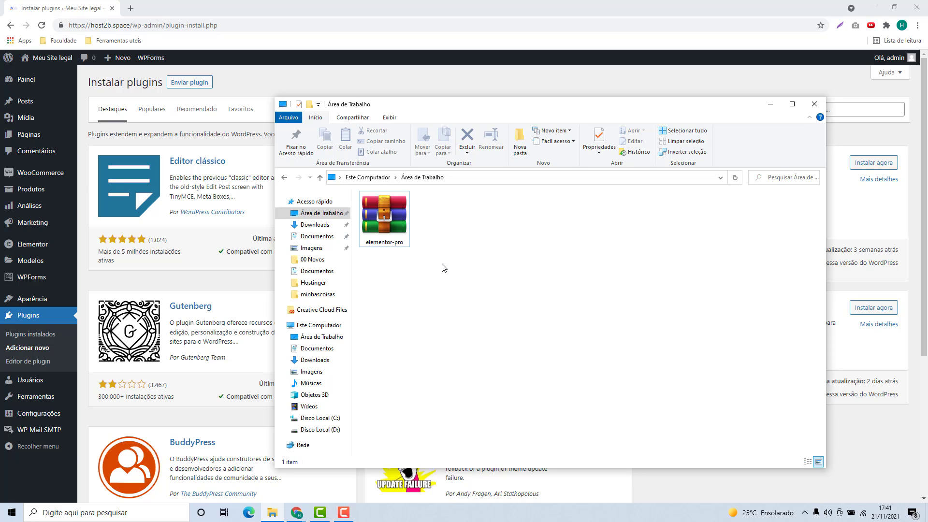
{"action": "left_click_drag", "start_coordinate": [442, 263], "coordinate": [378, 243]}
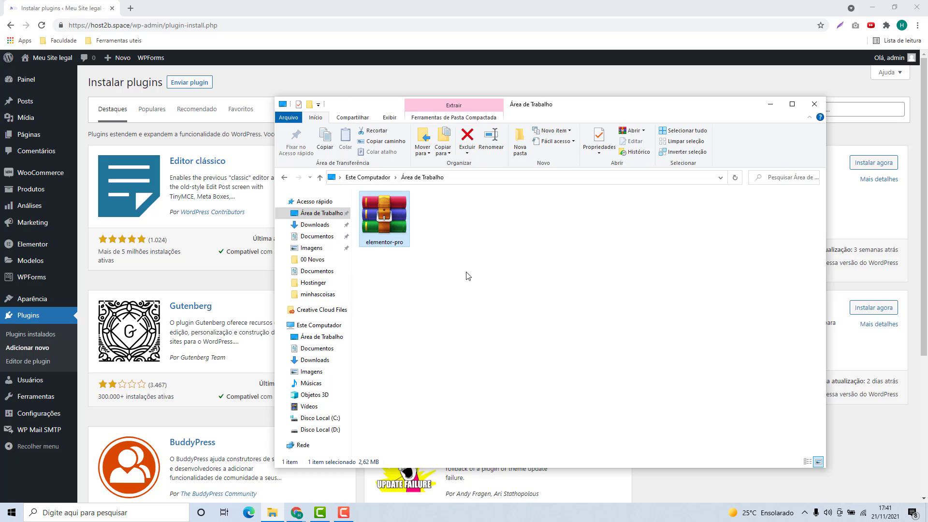
{"action": "left_click", "coordinate": [466, 274]}
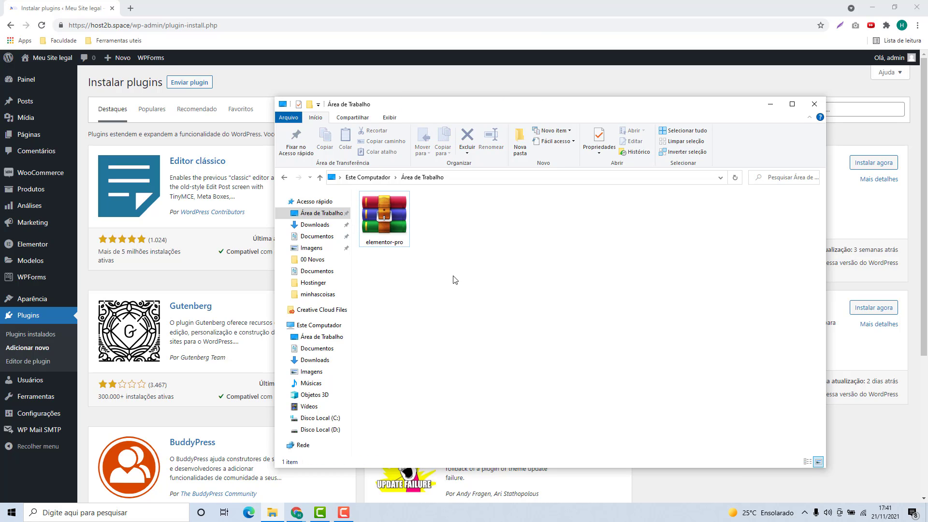
{"action": "left_click_drag", "start_coordinate": [453, 277], "coordinate": [382, 222]}
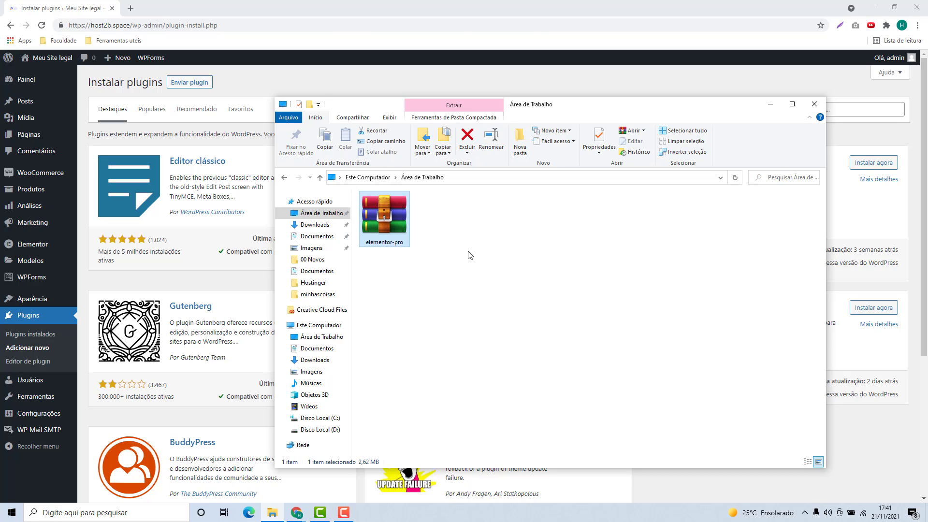
{"action": "left_click", "coordinate": [452, 261]}
{"action": "left_click_drag", "start_coordinate": [436, 279], "coordinate": [332, 188]}
{"action": "left_click", "coordinate": [427, 267]}
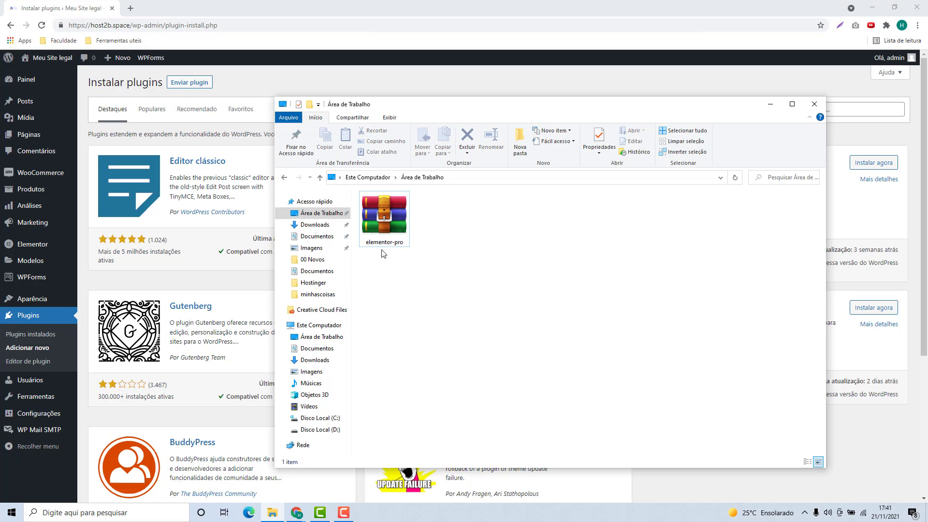
{"action": "left_click_drag", "start_coordinate": [438, 256], "coordinate": [408, 240]}
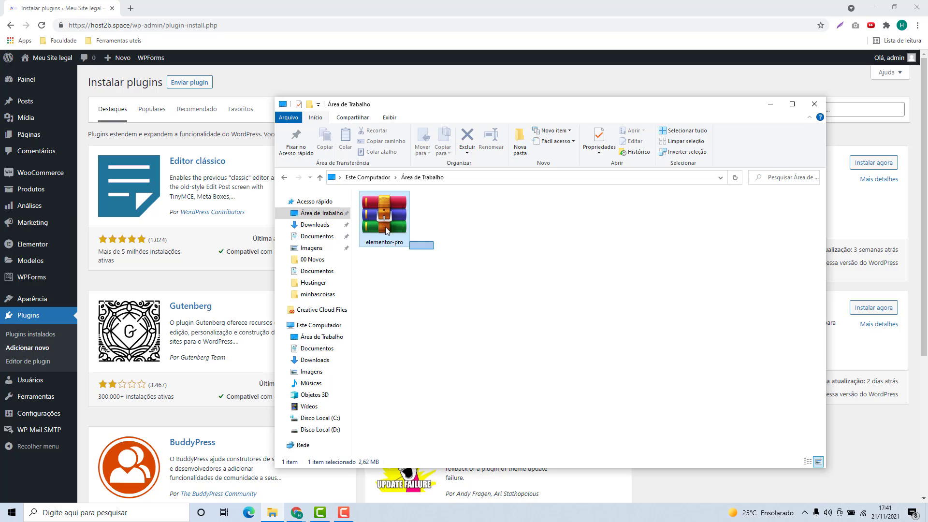
{"action": "left_click", "coordinate": [432, 274]}
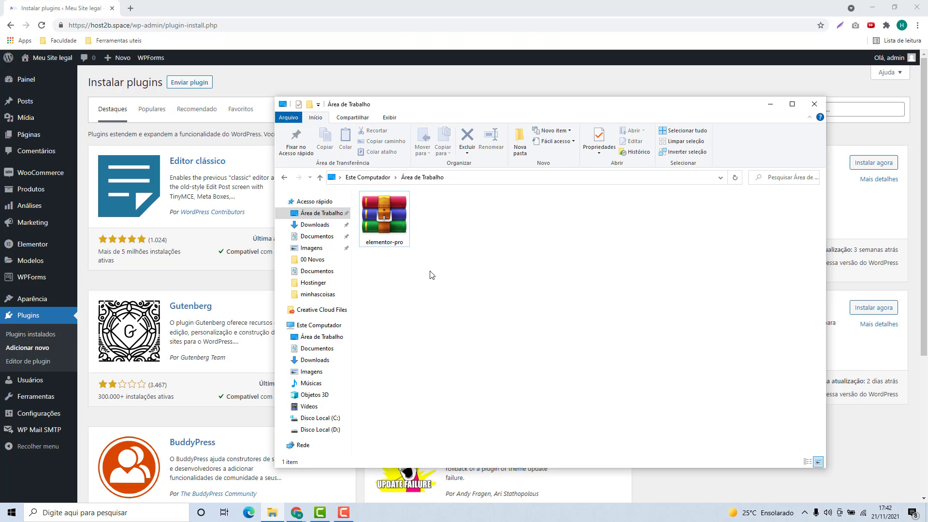
{"action": "left_click", "coordinate": [266, 284]}
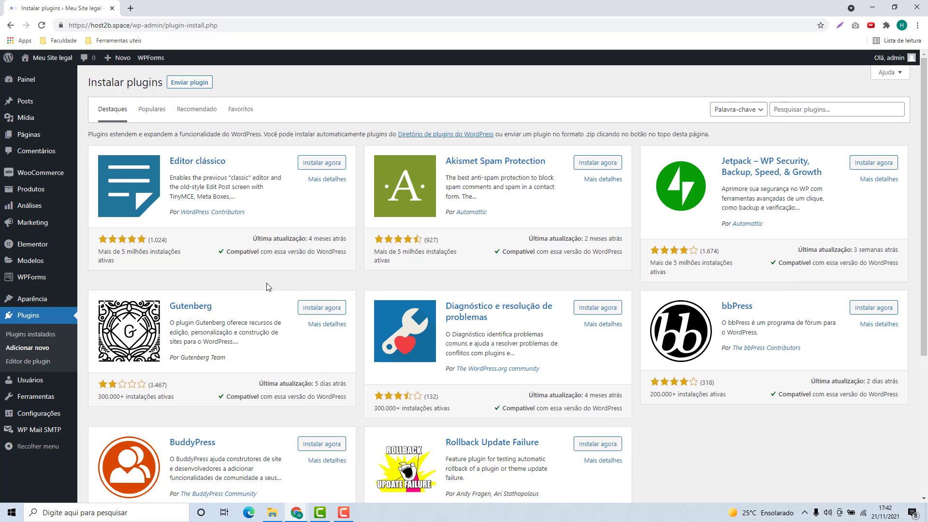
- Search the plugin directory for "elementor"
{"action": "left_click", "coordinate": [813, 113]}
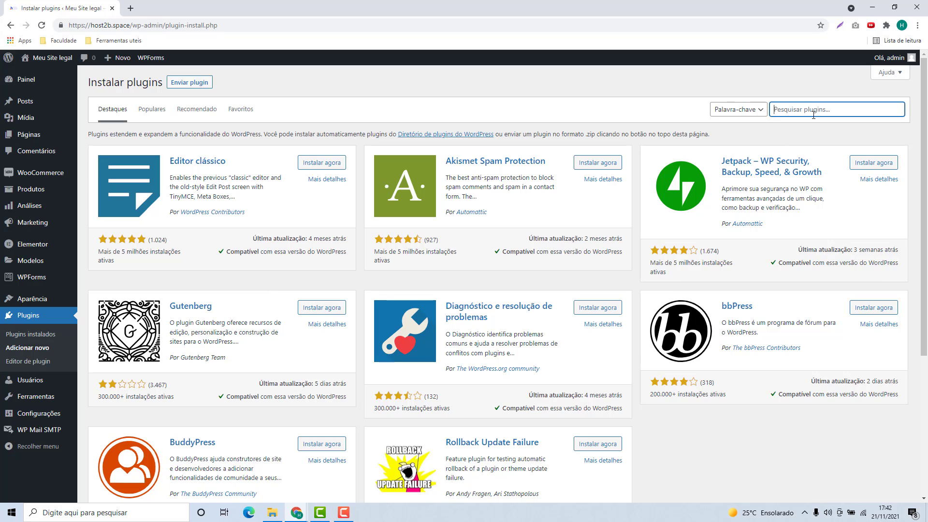
{"action": "type", "text": "elementor"}
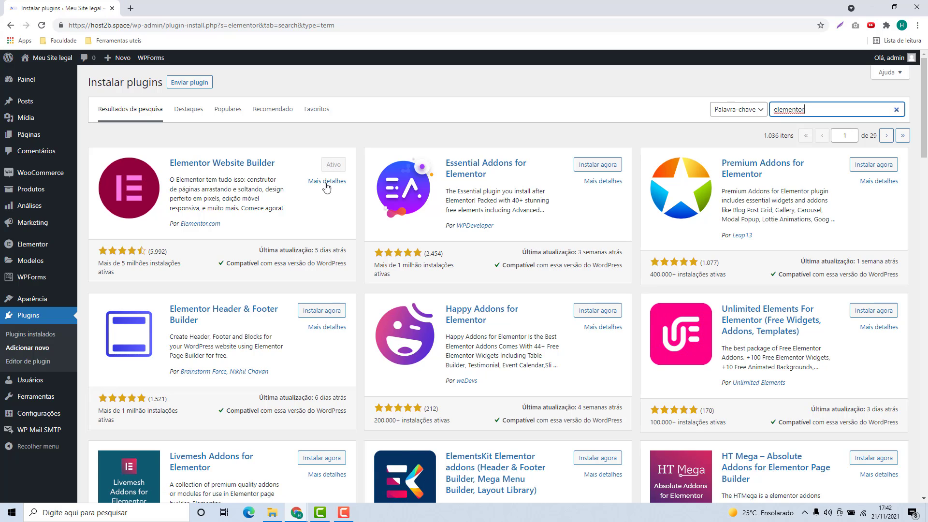
- Upload elementor-pro.zip from the desktop folder, install it as a plugin and activate it
{"action": "left_click", "coordinate": [186, 87]}
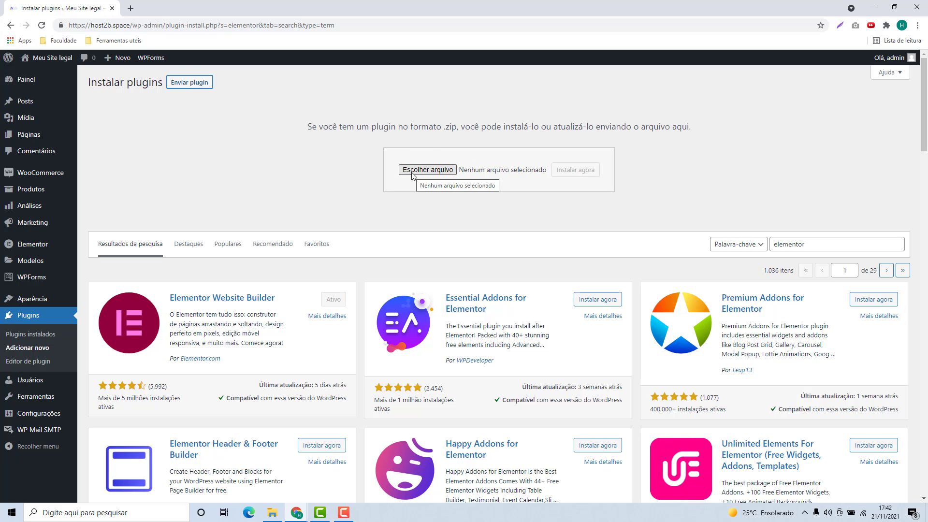
{"action": "left_click", "coordinate": [424, 173]}
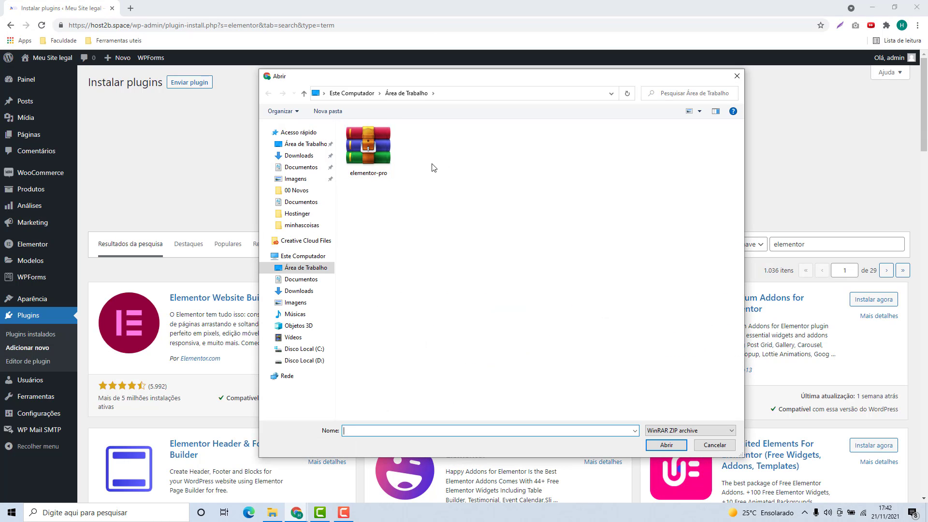
{"action": "left_click", "coordinate": [378, 150]}
{"action": "left_click", "coordinate": [667, 446]}
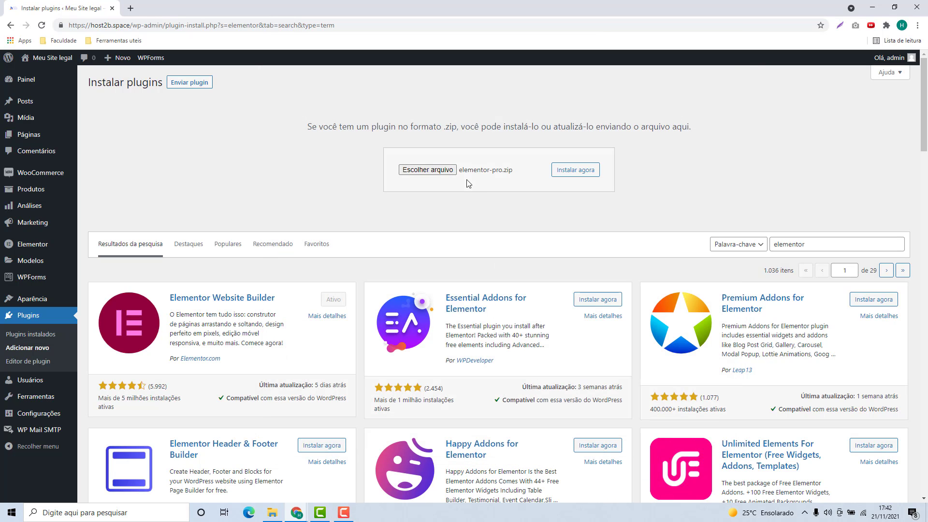
{"action": "left_click", "coordinate": [581, 172]}
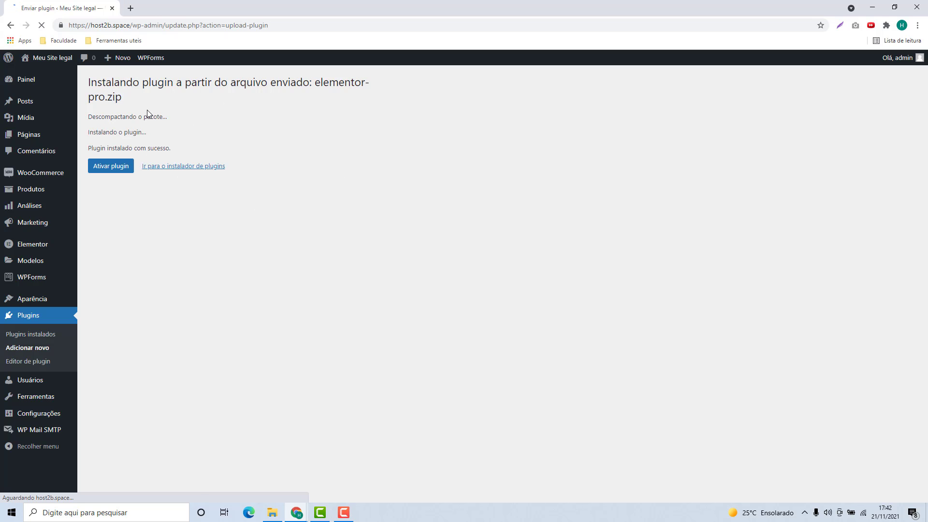
{"action": "left_click", "coordinate": [99, 169]}
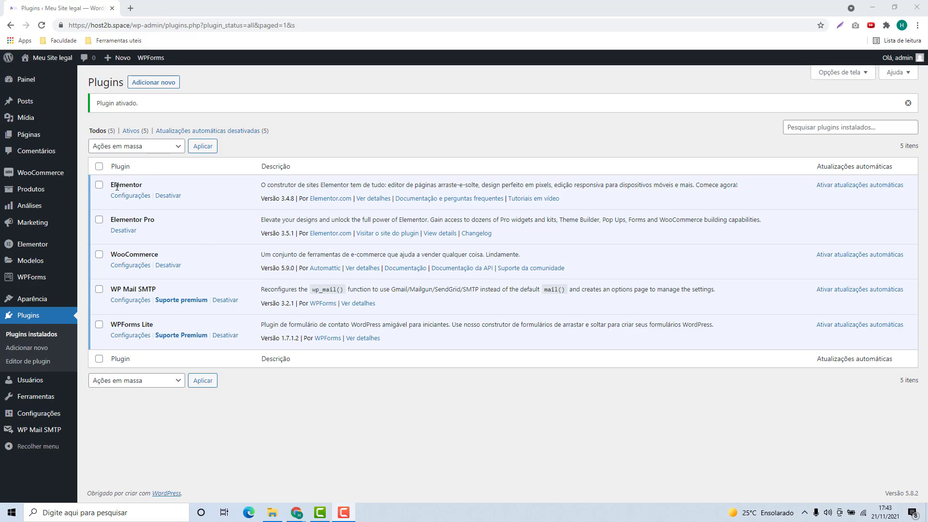
- Check the Elementor and Elementor Pro entries in the list of installed plugins
{"action": "left_click_drag", "start_coordinate": [111, 185], "coordinate": [146, 188]}
{"action": "left_click_drag", "start_coordinate": [111, 220], "coordinate": [155, 221]}
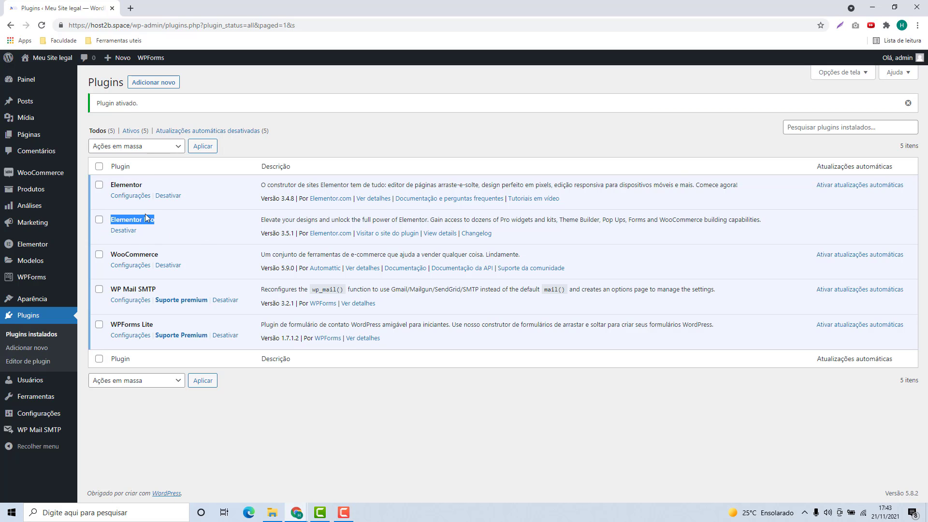
{"action": "left_click", "coordinate": [178, 227]}
- Create a new page titled "Exemplo" and open it for editing with Elementor
{"action": "mouse_move", "coordinate": [29, 137]}
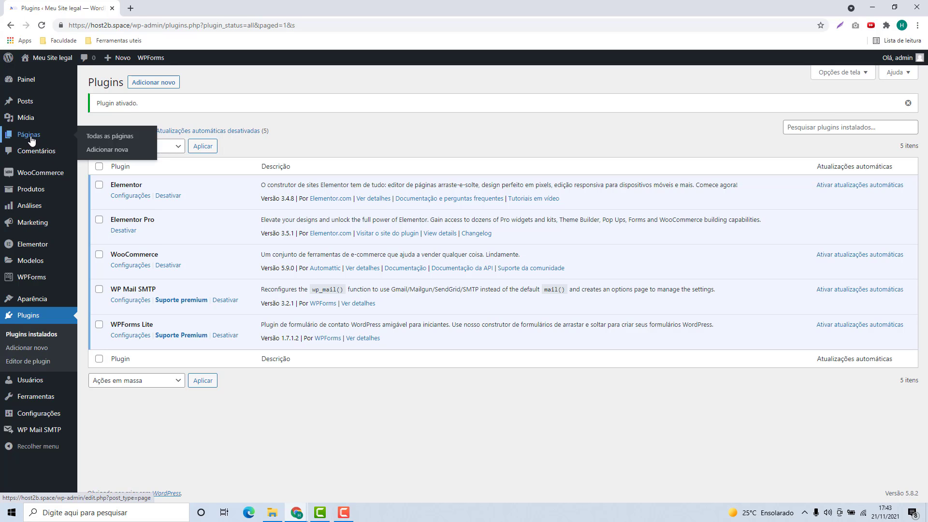
{"action": "left_click", "coordinate": [112, 151]}
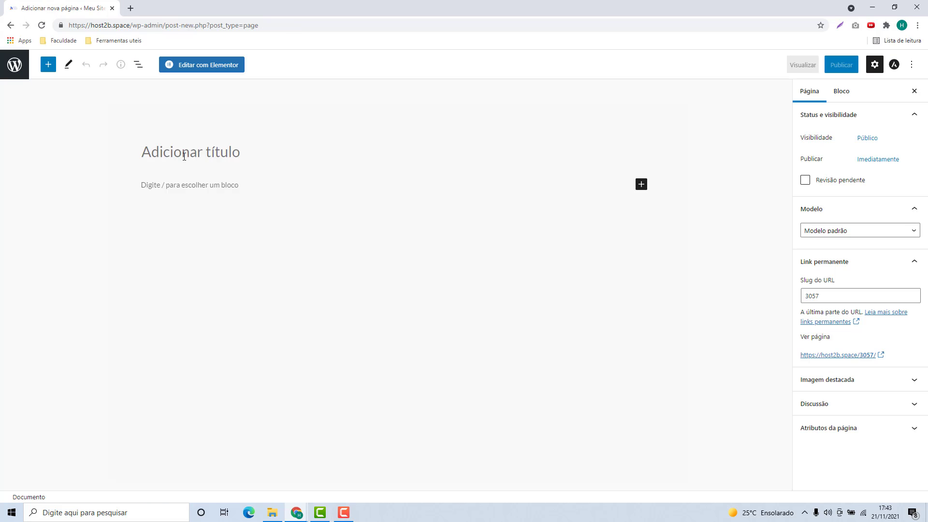
{"action": "type", "text": "E"}
{"action": "key", "text": "BackSpace"}
{"action": "type", "text": "Exemp"}
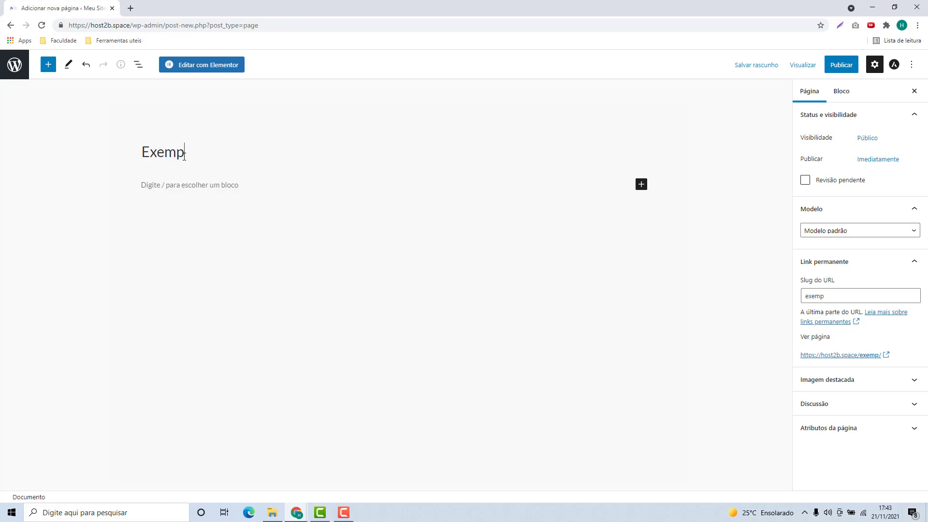
{"action": "type", "text": "lo"}
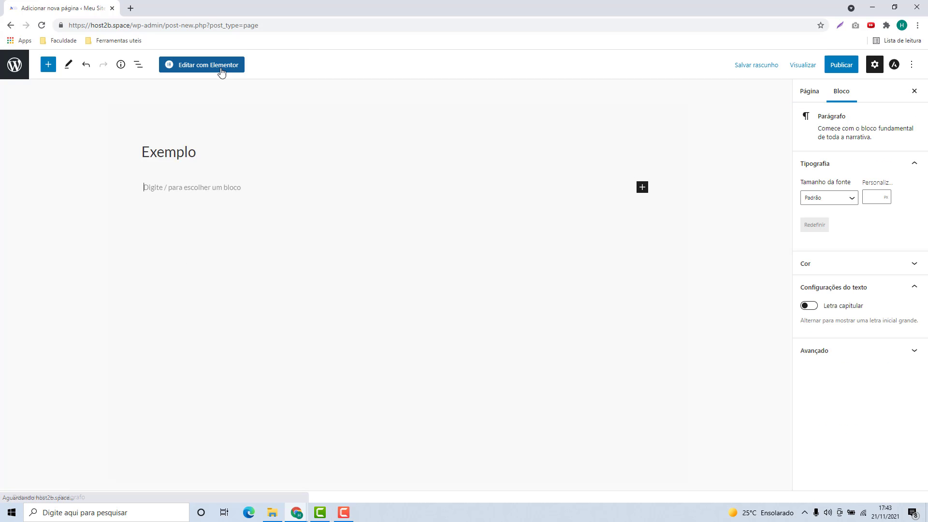
{"action": "left_click", "coordinate": [216, 70]}
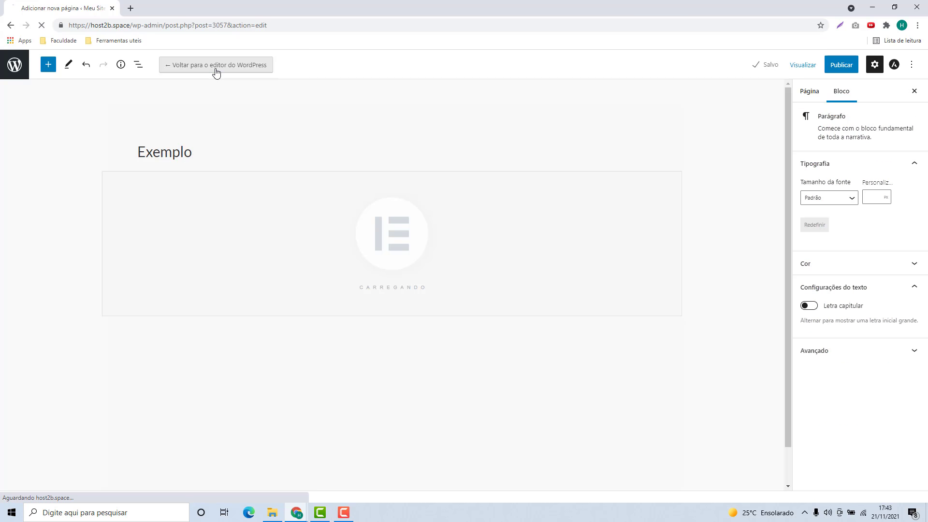
- Look through the PRO widgets and add a single-column section to the empty page
{"action": "scroll", "coordinate": [87, 190], "scroll_direction": "down", "scroll_amount": 5}
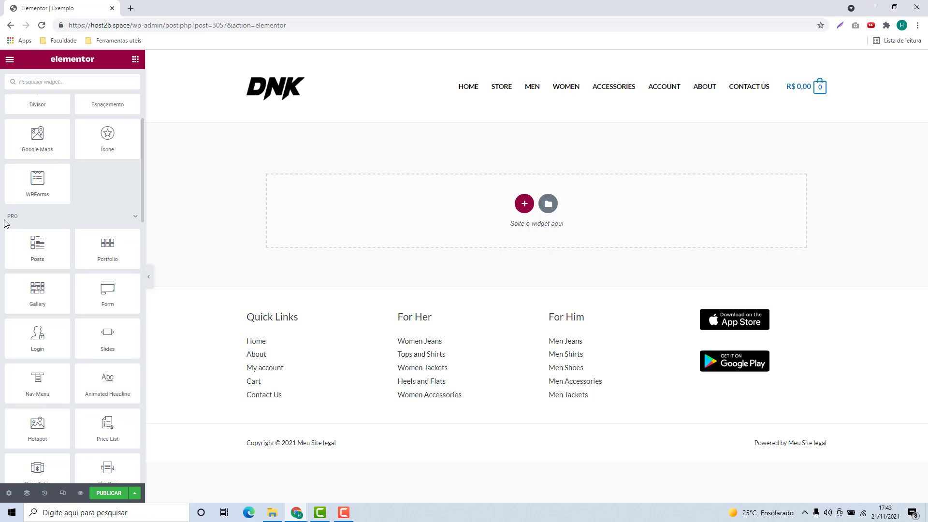
{"action": "scroll", "coordinate": [24, 239], "scroll_direction": "down", "scroll_amount": 1}
{"action": "scroll", "coordinate": [26, 243], "scroll_direction": "down", "scroll_amount": 4}
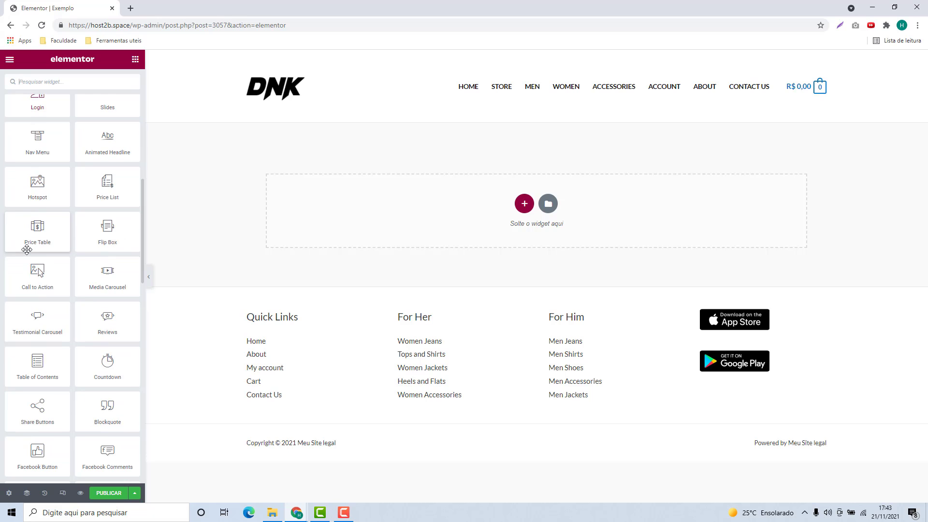
{"action": "left_click", "coordinate": [524, 203]}
{"action": "left_click", "coordinate": [406, 227]}
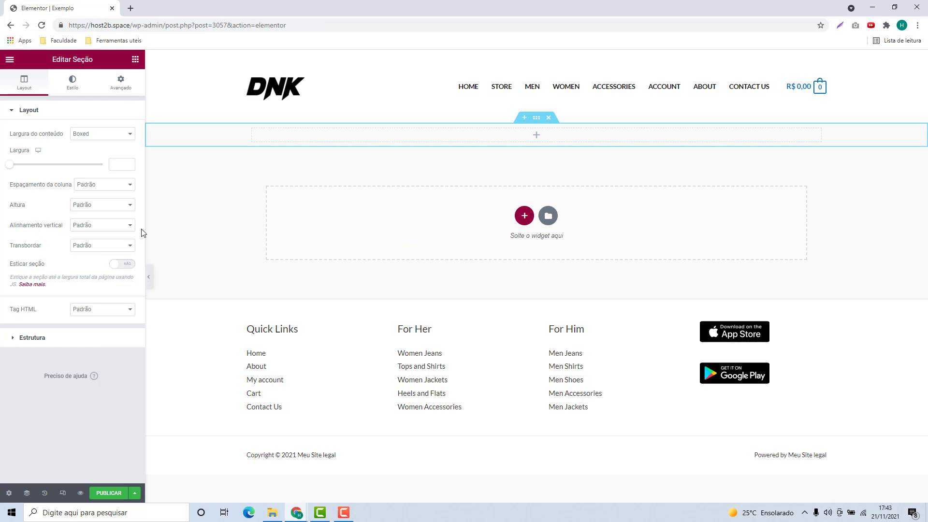
- Place the Posts widget from the PRO group in the new section
{"action": "left_click", "coordinate": [135, 59]}
{"action": "scroll", "coordinate": [95, 188], "scroll_direction": "down", "scroll_amount": 3}
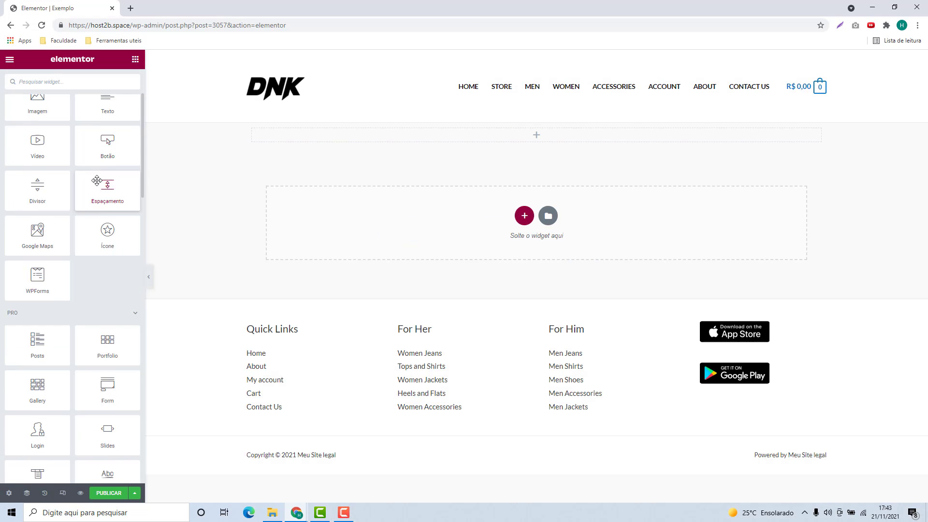
{"action": "left_click_drag", "start_coordinate": [46, 245], "coordinate": [465, 129]}
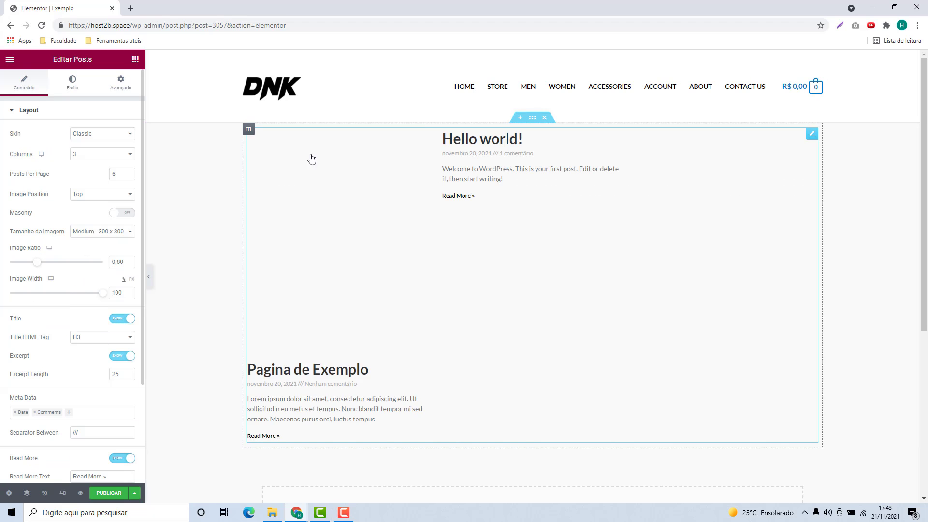
- Add the PRO Animated Headline widget directly below the posts
{"action": "left_click", "coordinate": [136, 61]}
{"action": "scroll", "coordinate": [74, 234], "scroll_direction": "down", "scroll_amount": 10}
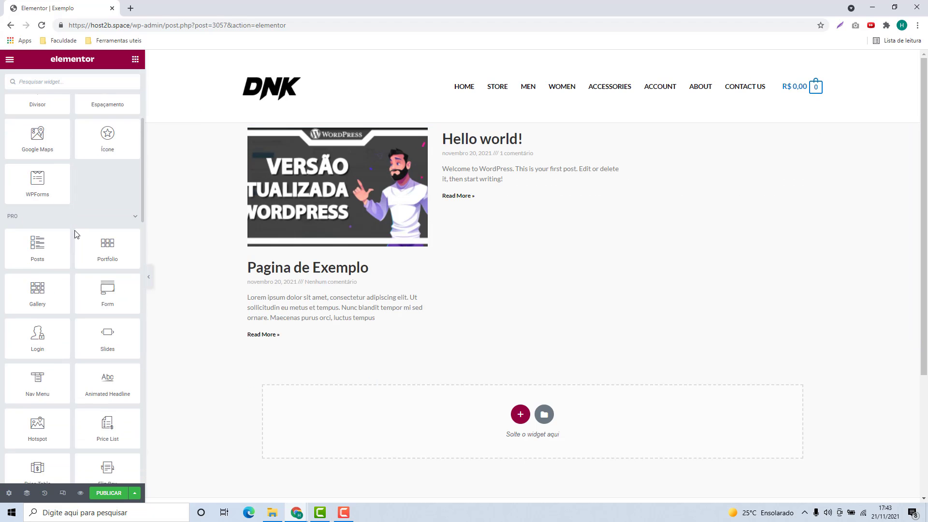
{"action": "left_click_drag", "start_coordinate": [111, 297], "coordinate": [288, 344]}
- Add the PRO Video Playlist widget below the animated headline
{"action": "left_click", "coordinate": [136, 59]}
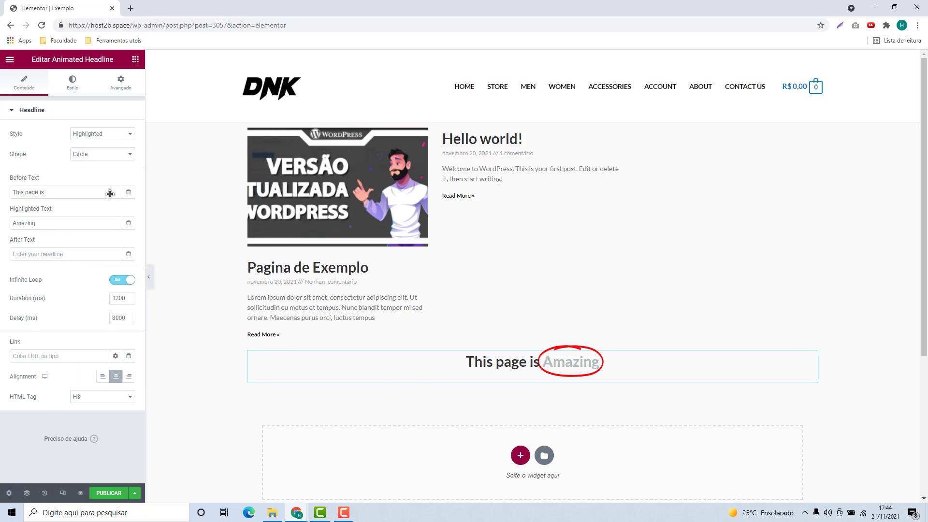
{"action": "scroll", "coordinate": [108, 213], "scroll_direction": "down", "scroll_amount": 7}
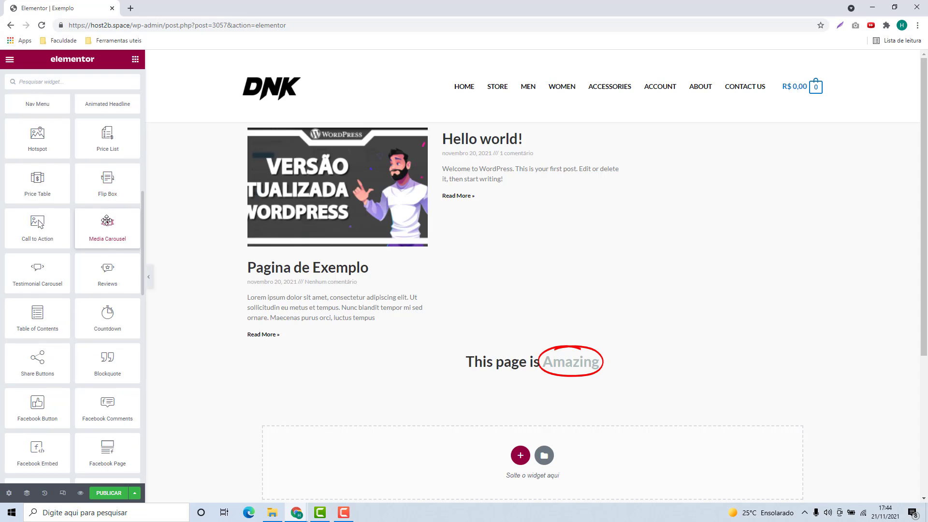
{"action": "scroll", "coordinate": [90, 236], "scroll_direction": "down", "scroll_amount": 1}
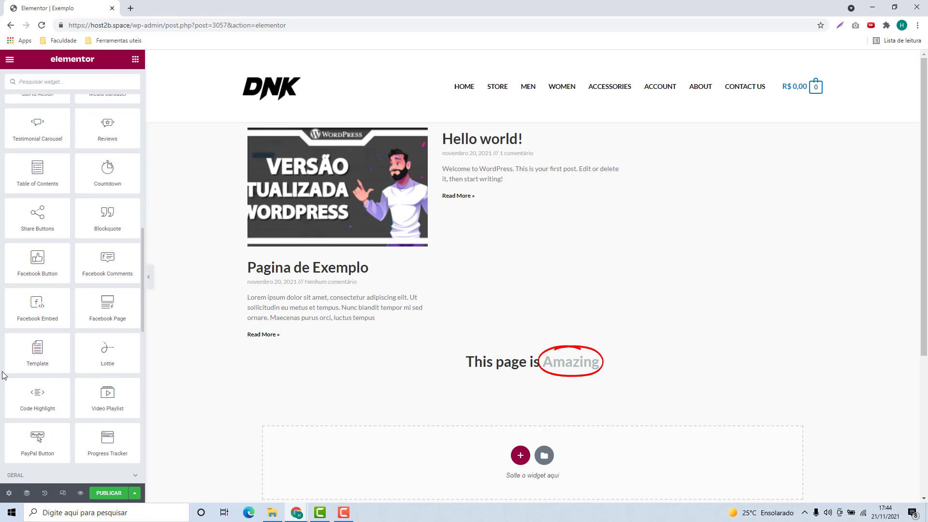
{"action": "left_click_drag", "start_coordinate": [101, 393], "coordinate": [433, 376]}
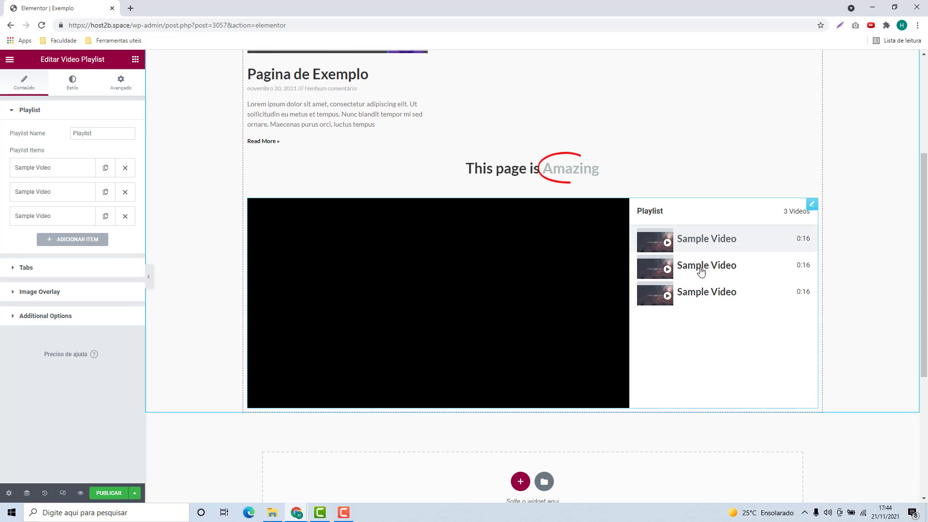
- Return from the video playlist's settings to the widget list and look through the remaining PRO widgets
{"action": "left_click", "coordinate": [135, 59]}
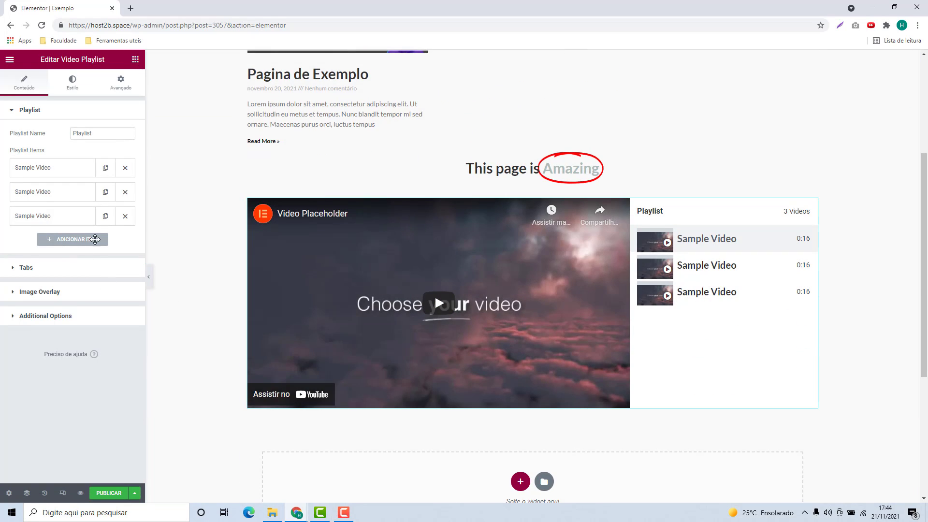
{"action": "scroll", "coordinate": [87, 275], "scroll_direction": "down", "scroll_amount": 10}
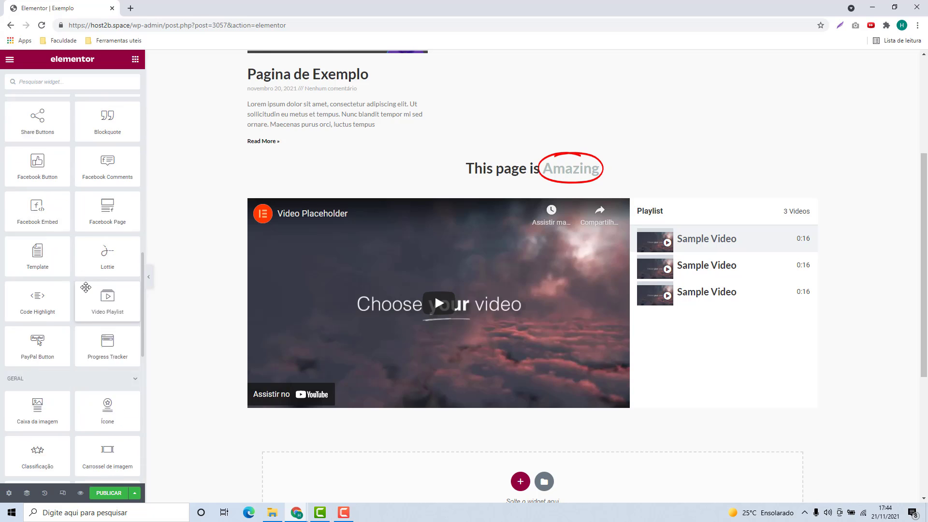
{"action": "scroll", "coordinate": [549, 464], "scroll_direction": "down", "scroll_amount": 1}
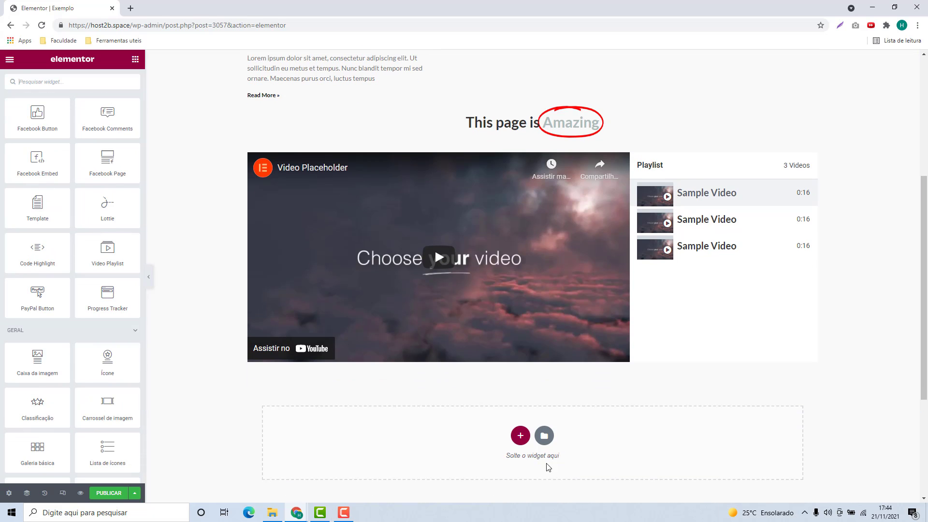
- Browse the full-page templates in the template library, including the PRO ones, and close the library without inserting any
{"action": "left_click", "coordinate": [543, 431]}
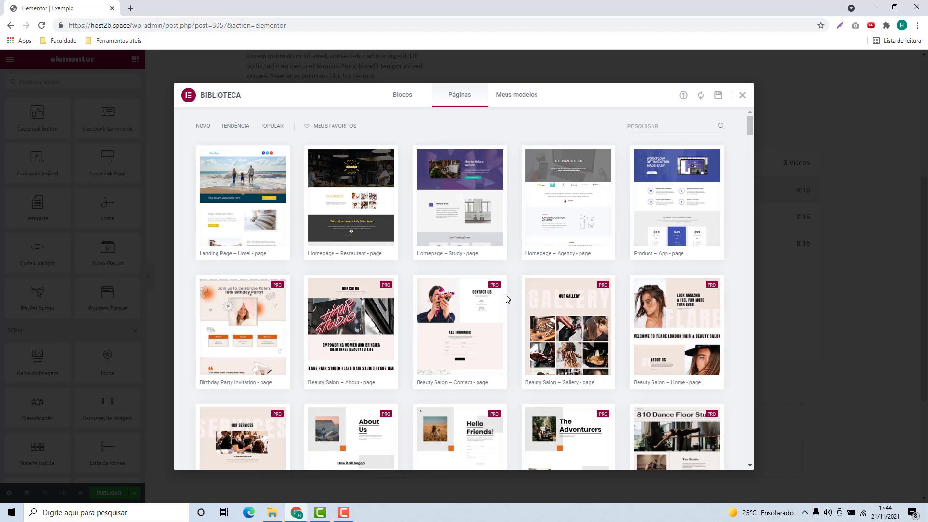
{"action": "scroll", "coordinate": [605, 281], "scroll_direction": "down", "scroll_amount": 3}
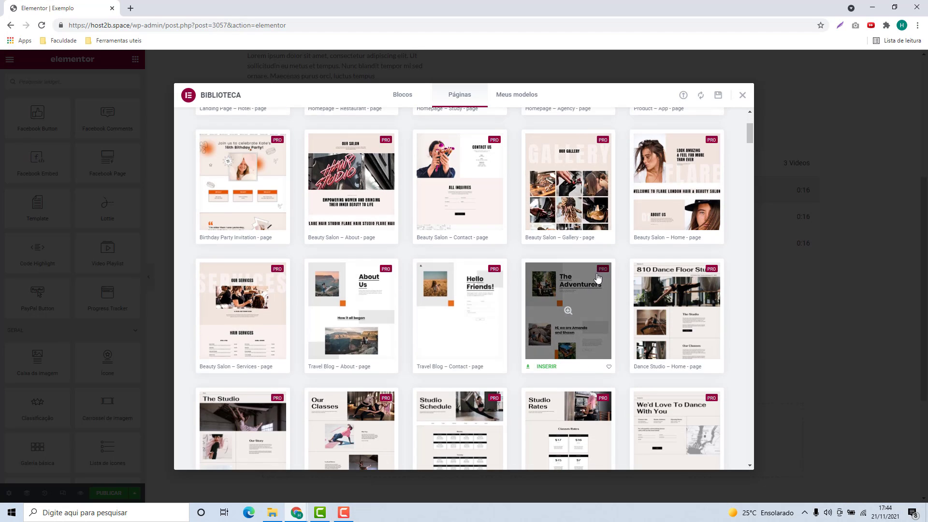
{"action": "scroll", "coordinate": [598, 278], "scroll_direction": "down", "scroll_amount": 10}
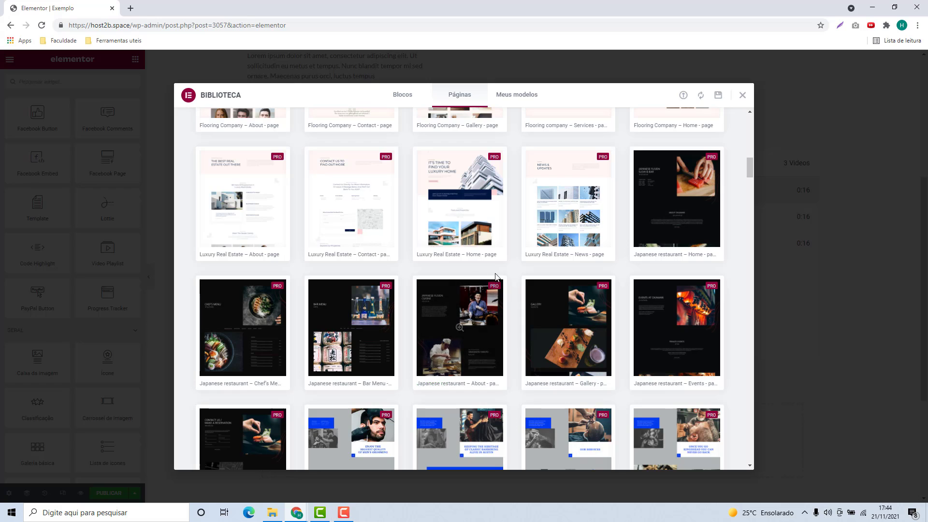
{"action": "scroll", "coordinate": [512, 295], "scroll_direction": "up", "scroll_amount": 13}
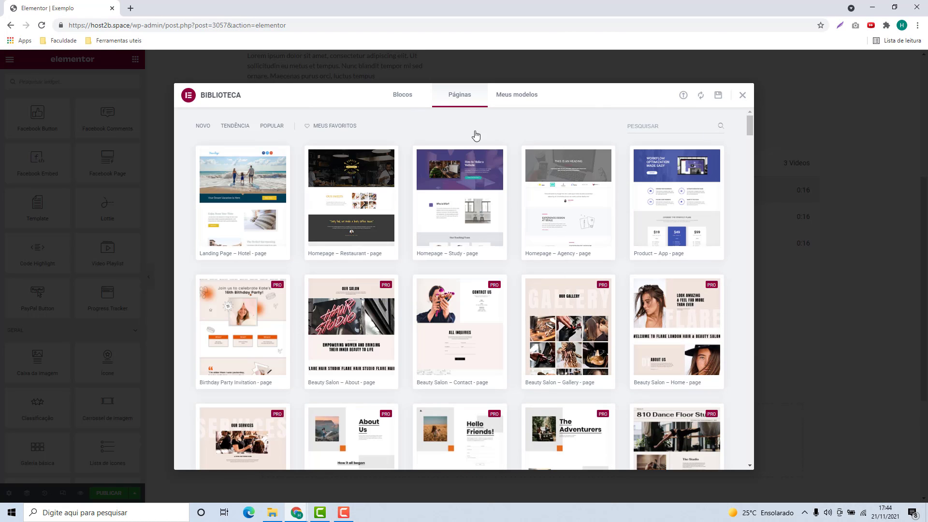
{"action": "left_click", "coordinate": [742, 95]}
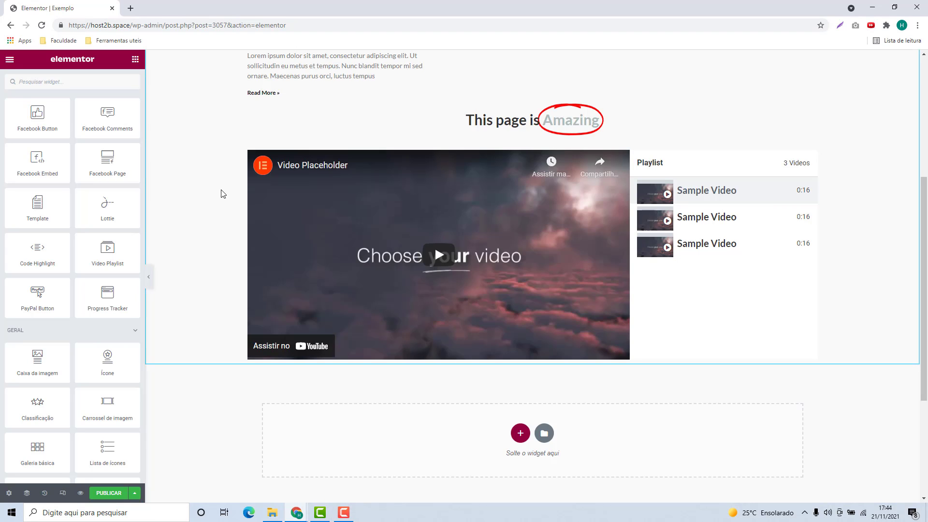